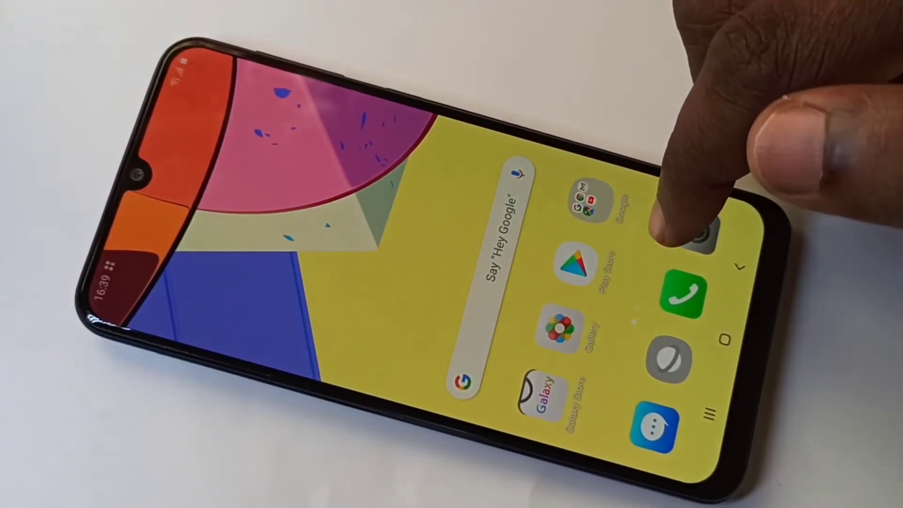
Step: Launch My Files from the Samsung folder in the app drawer
left_click_drag(671, 236, 571, 134)
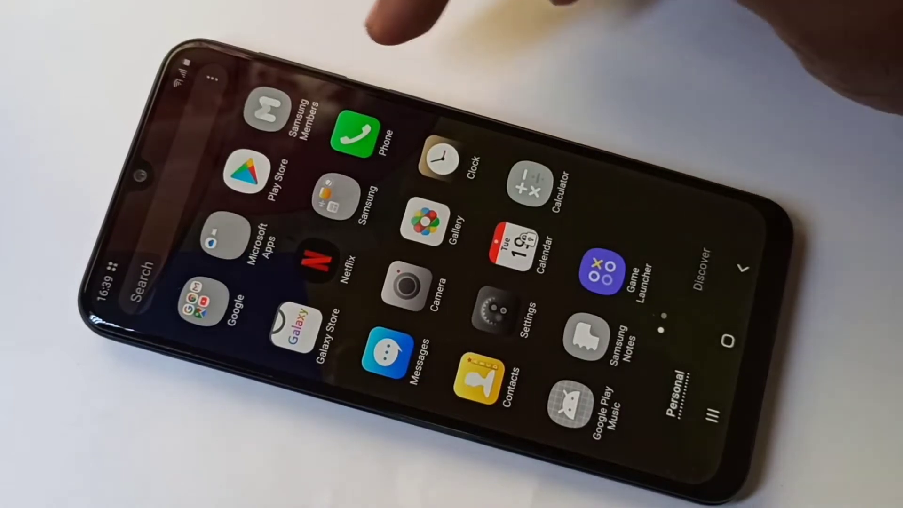
left_click(336, 196)
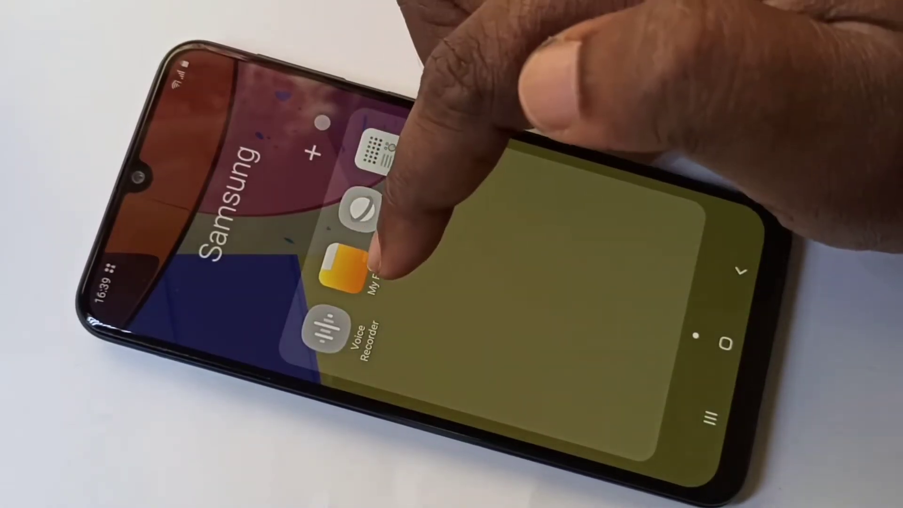
left_click(353, 268)
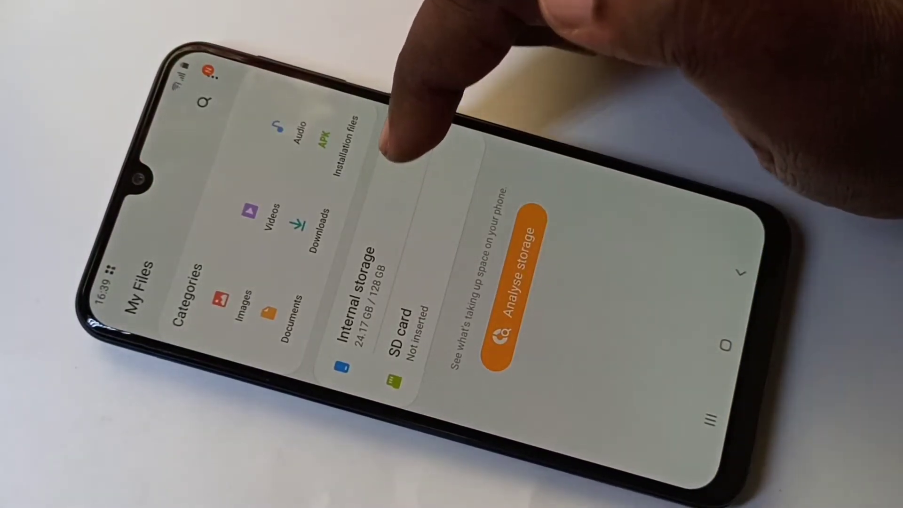
left_click(392, 173)
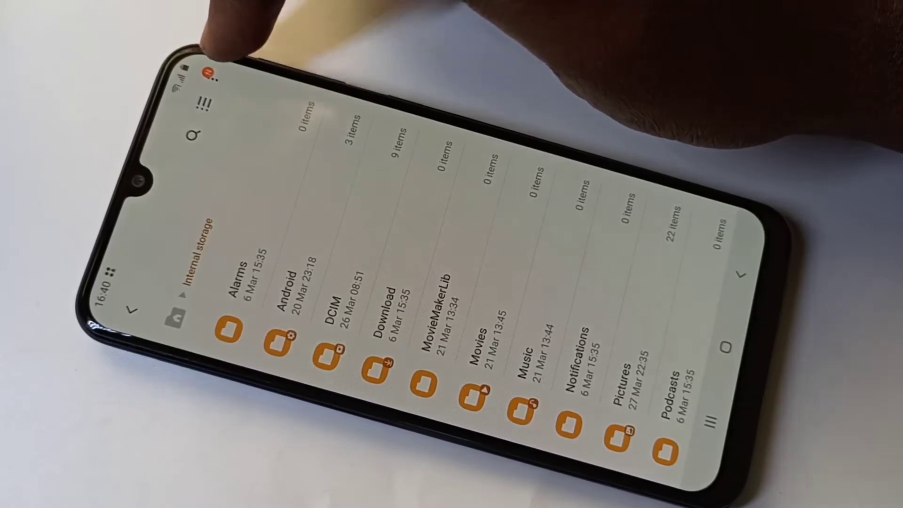
Step: Enable 'Show hidden system files' in My Files settings, then go back to Internal storage
left_click(204, 104)
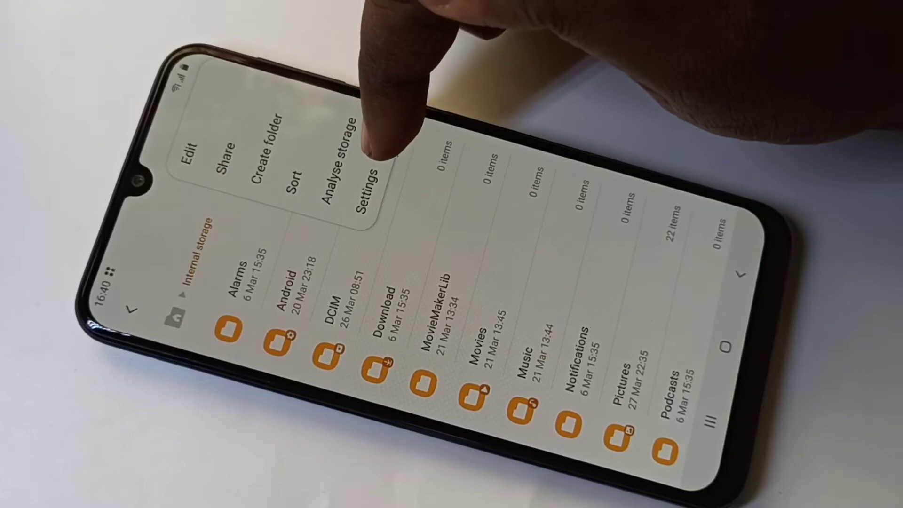
left_click(364, 185)
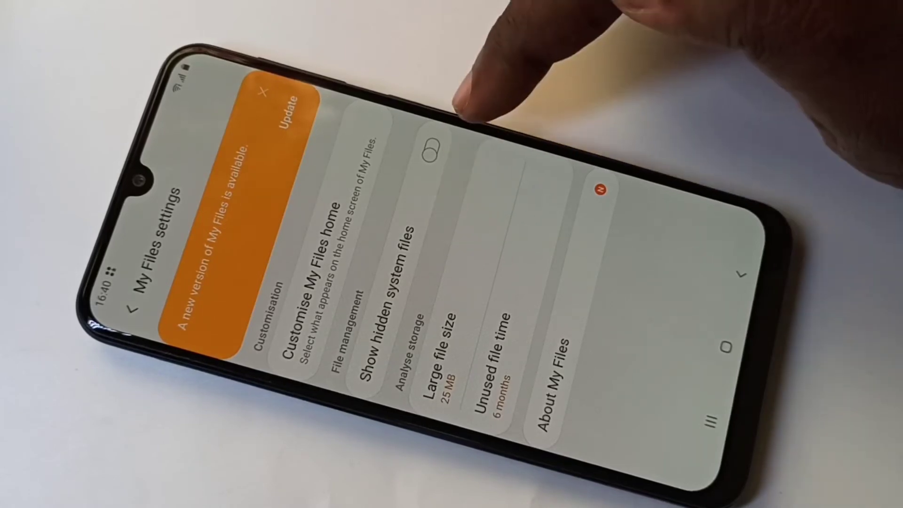
left_click(429, 150)
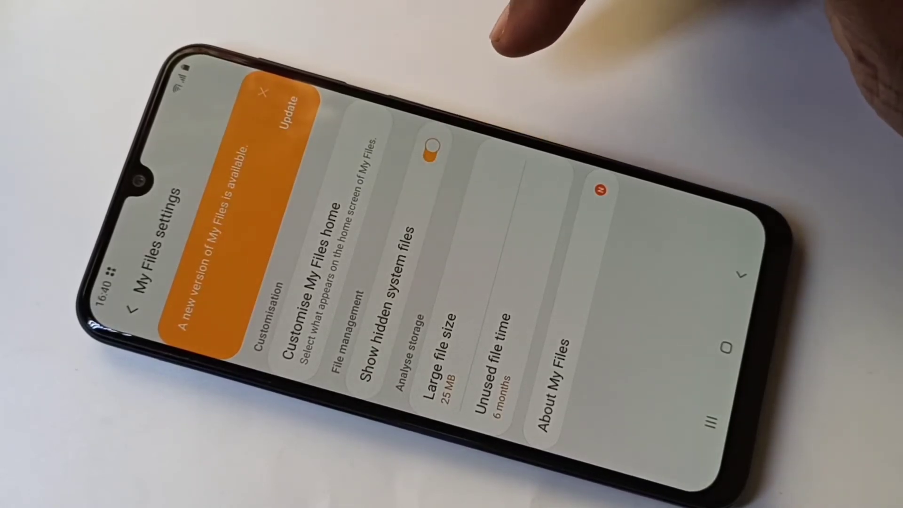
left_click(742, 274)
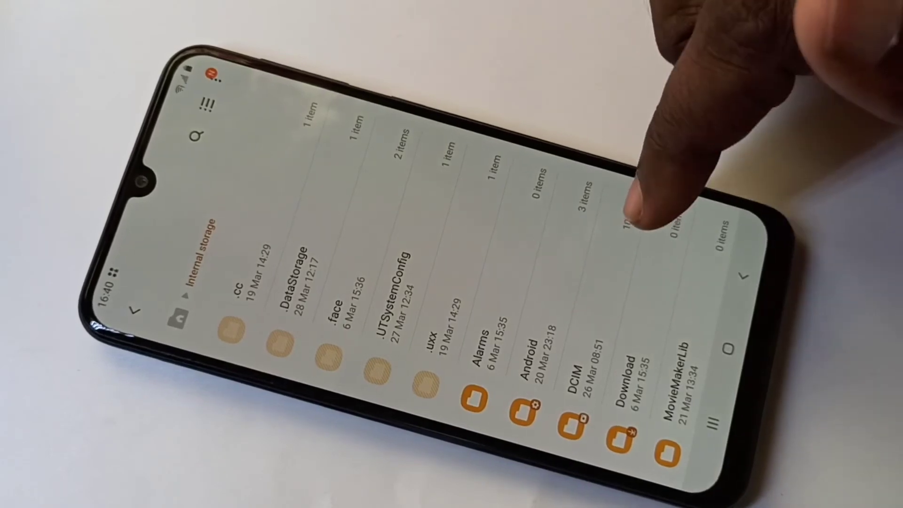
scroll(537, 255, "down", 5)
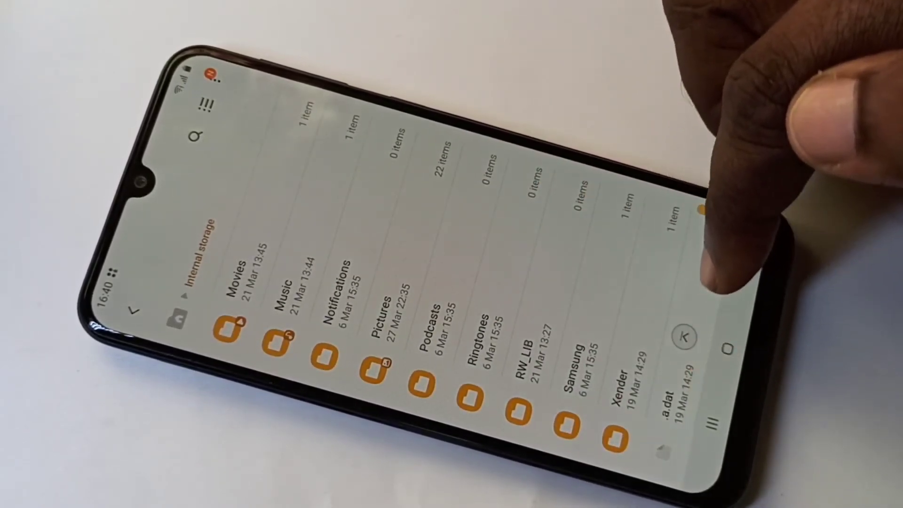
scroll(586, 212, "up", 3)
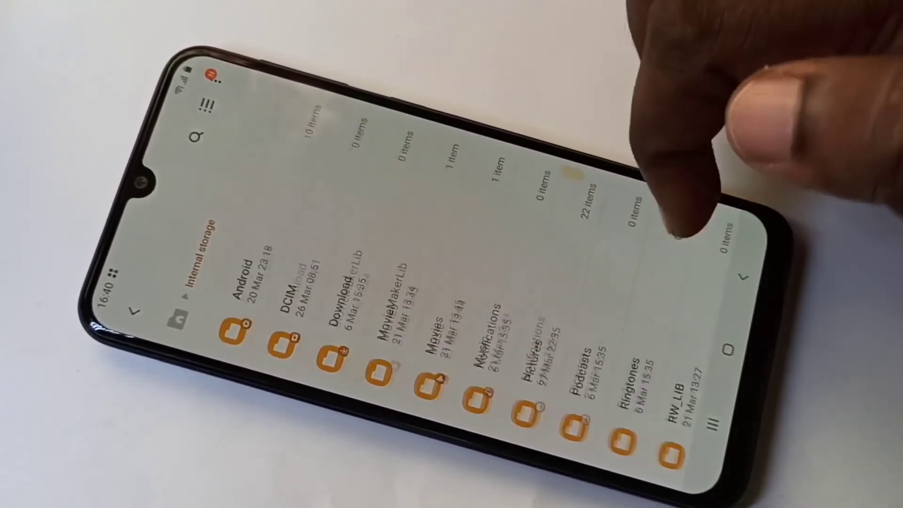
scroll(586, 212, "up", 3)
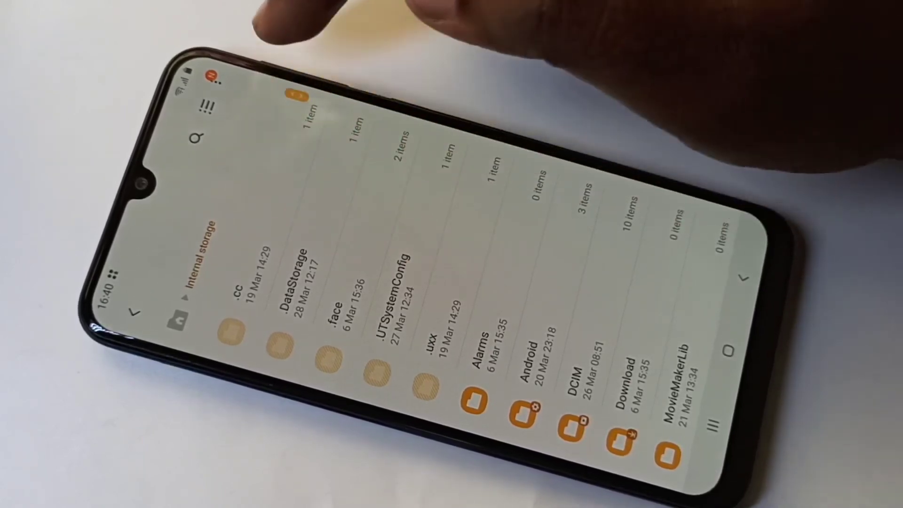
Step: Turn 'Show hidden system files' off in My Files settings and return to the folder list
left_click(206, 106)
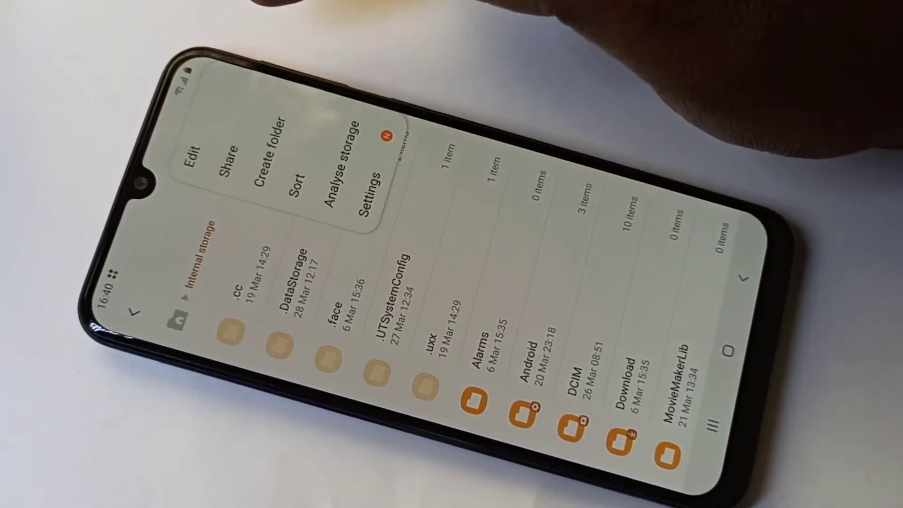
left_click(371, 190)
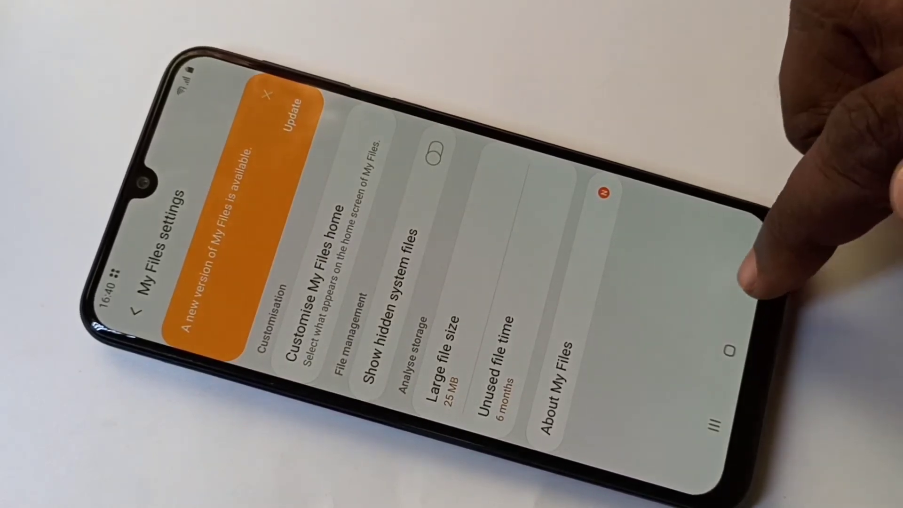
left_click(744, 278)
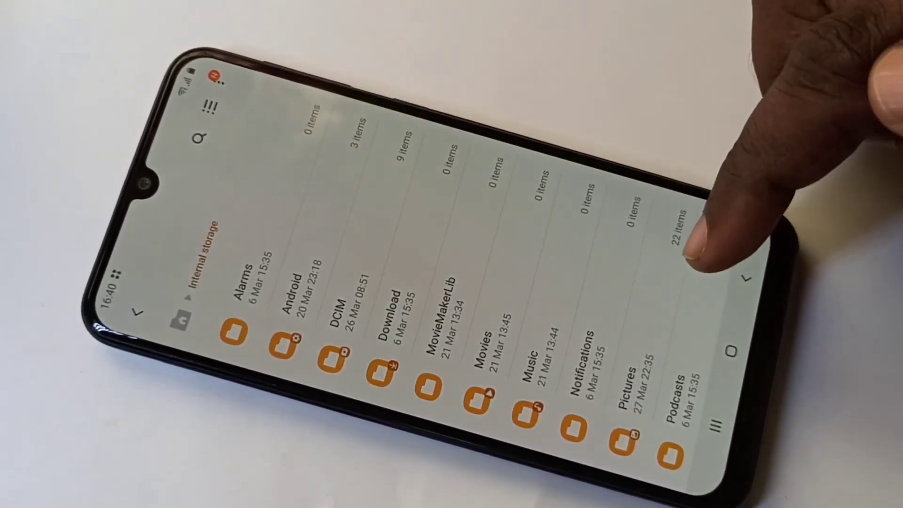